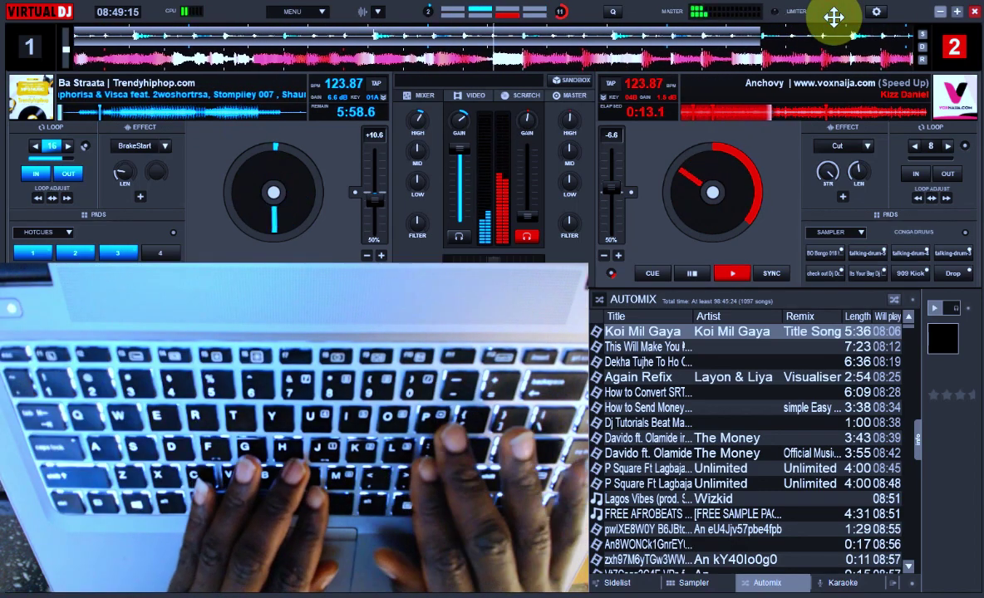
Scratch the deck 2 track from its cue point by cutting the deck volume while the loop plays on deck 1
key("p")
key("p")
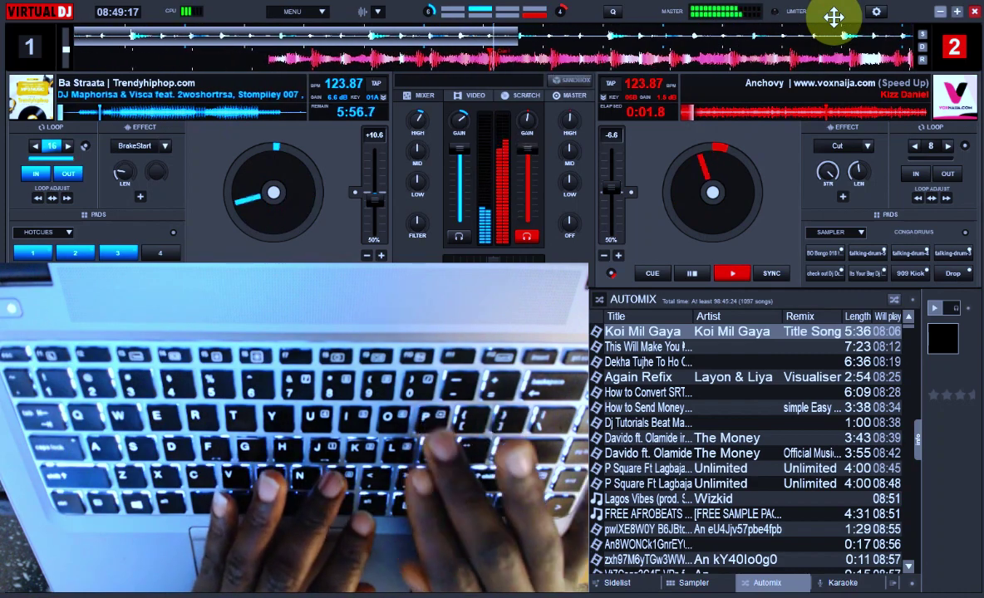
key("Return")
key("Return")
key("Return")
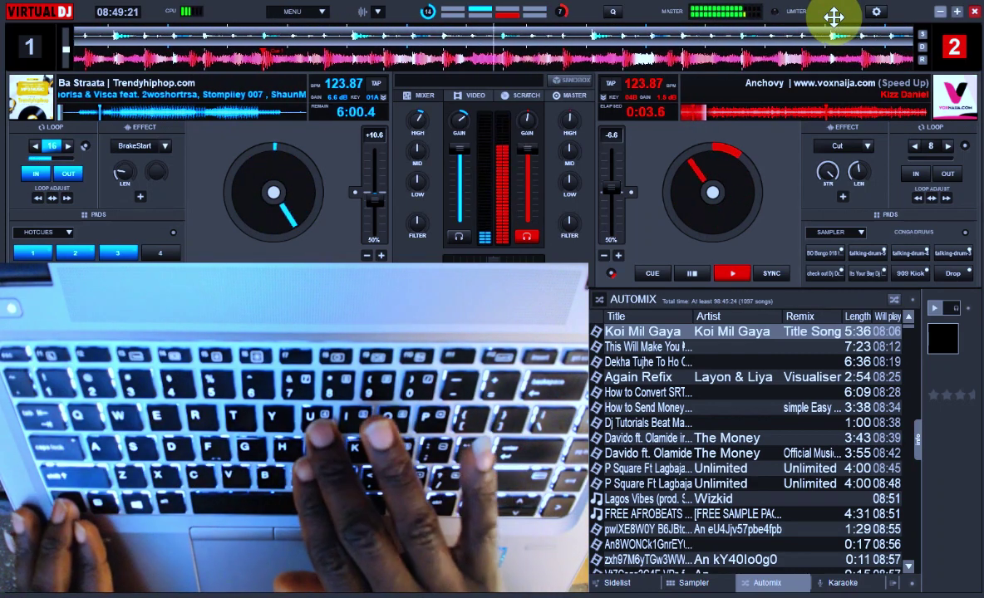
key("k")
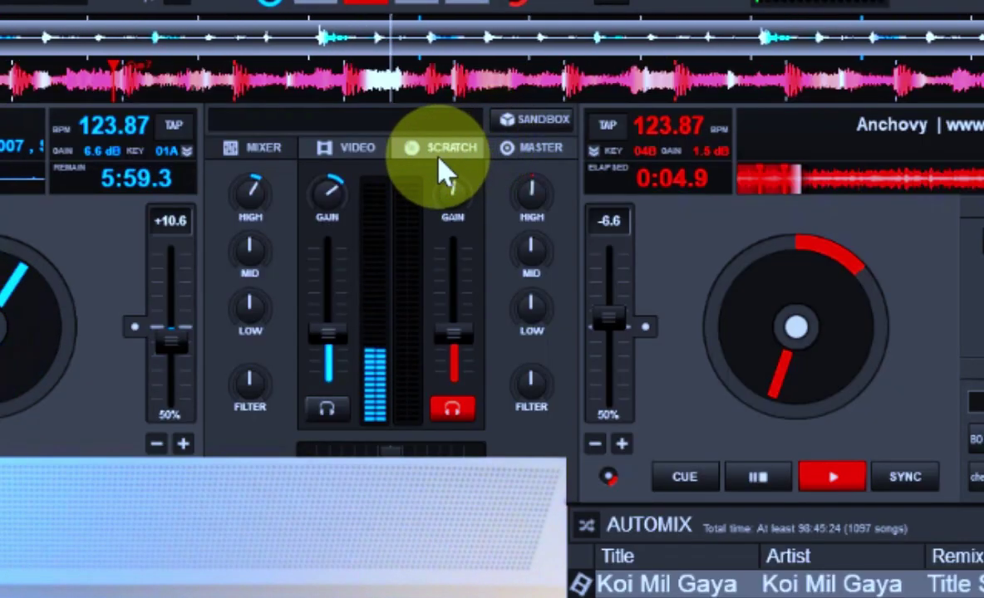
Show the Scratch view in the central mixer and play deck 2 from its first cue point with volume cuts
left_click(449, 147)
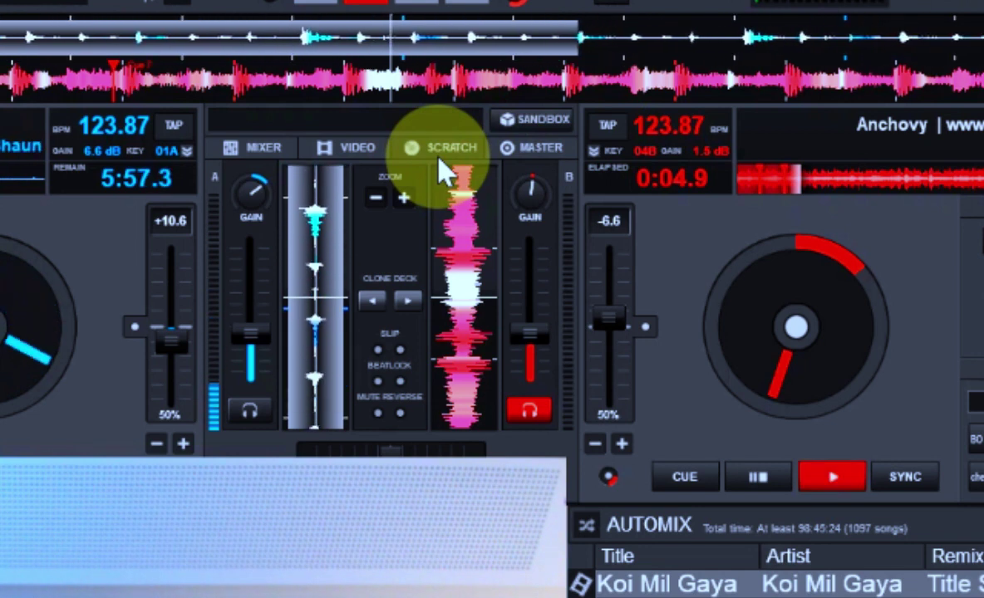
key("1")
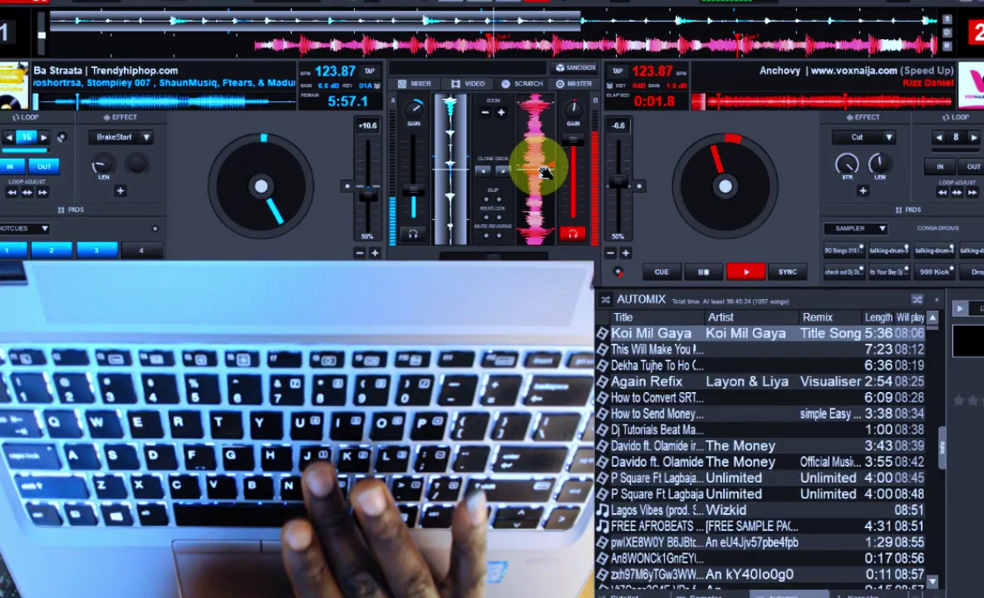
key("space")
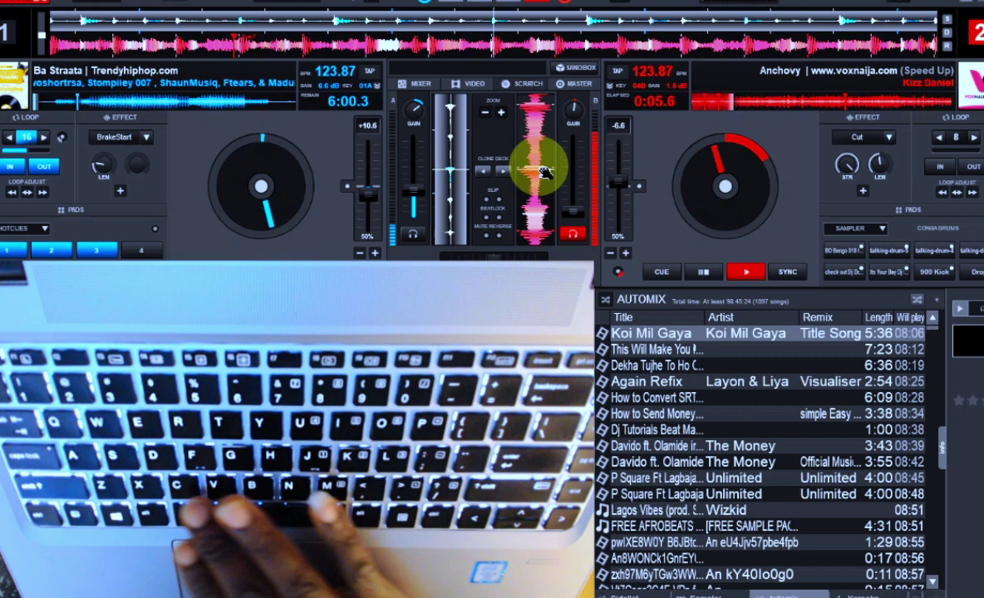
key("space")
key("space")
key("space")
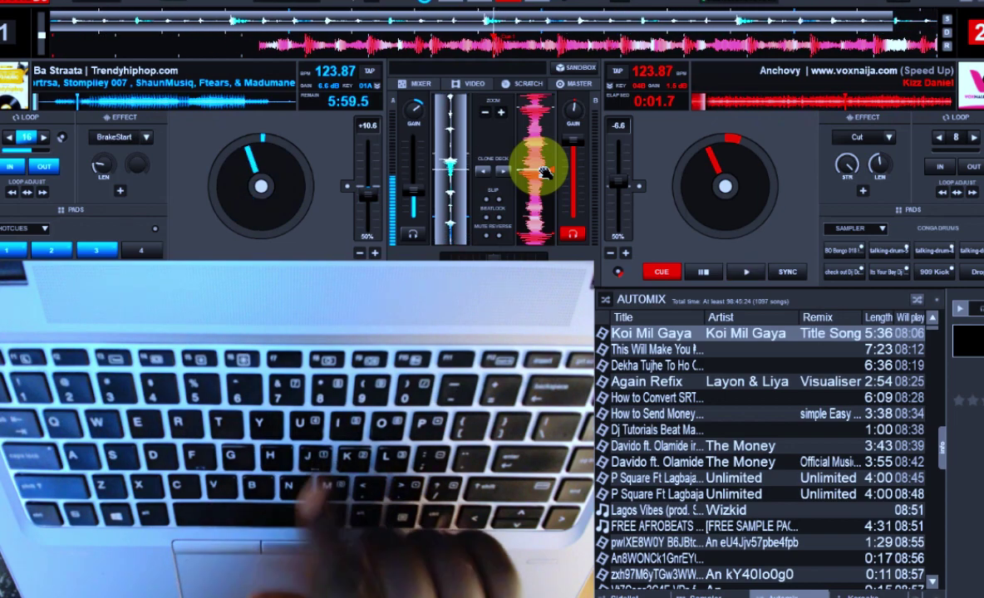
Repeat the scratch cuts on deck 2 and return the track to its first cue point with the volume raised
key("j")
key("j")
key("j")
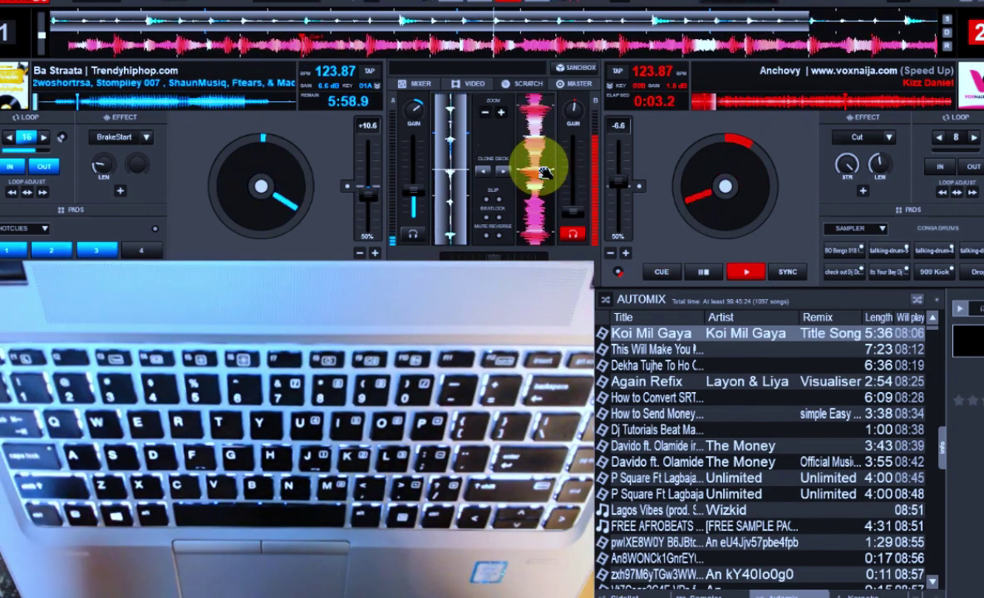
key("p")
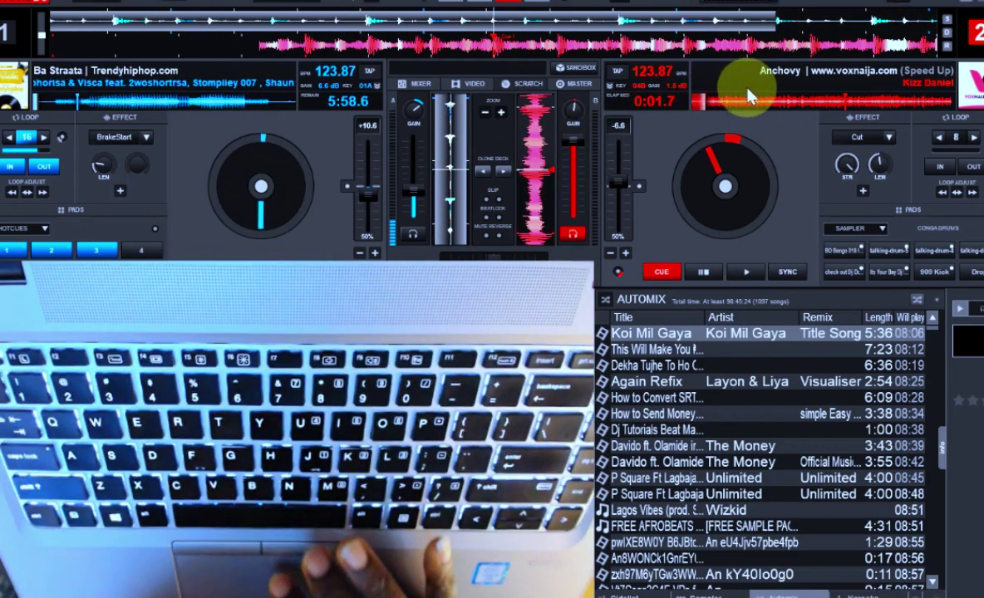
Set a second cue point at about 0:03.7 on the deck 2 track and play from it
left_click(742, 109)
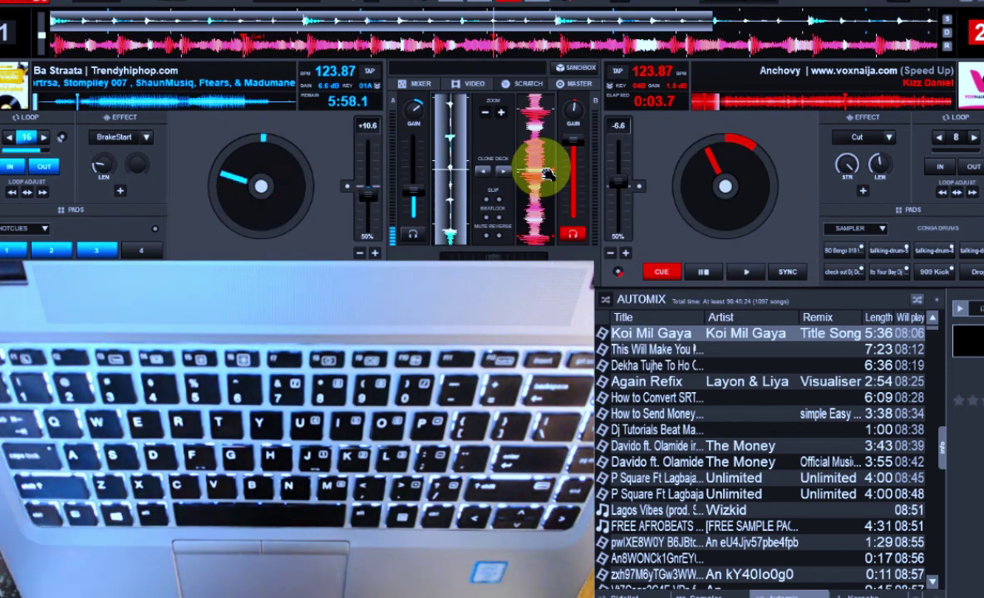
key("1")
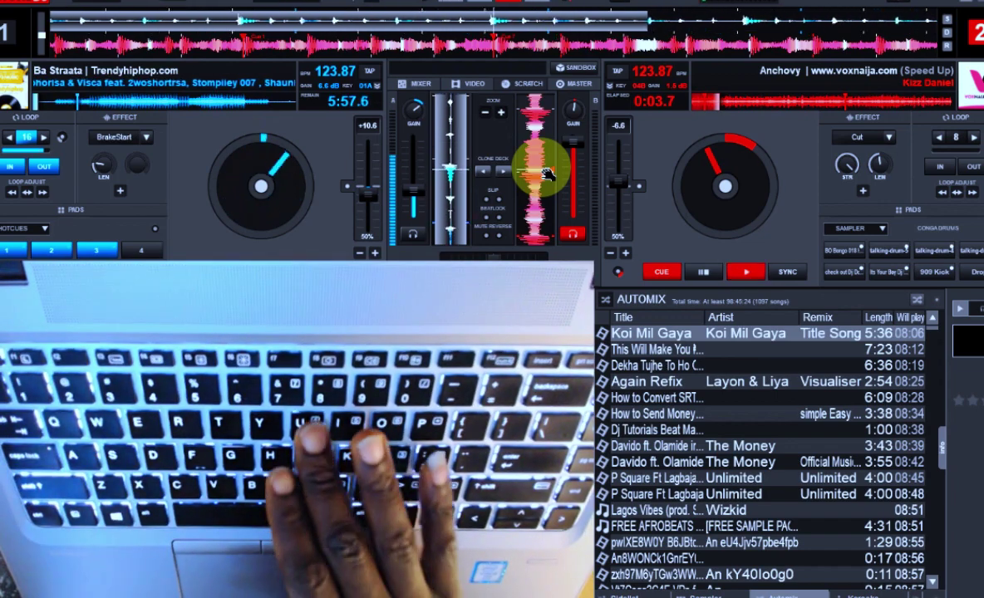
key("space")
key("space")
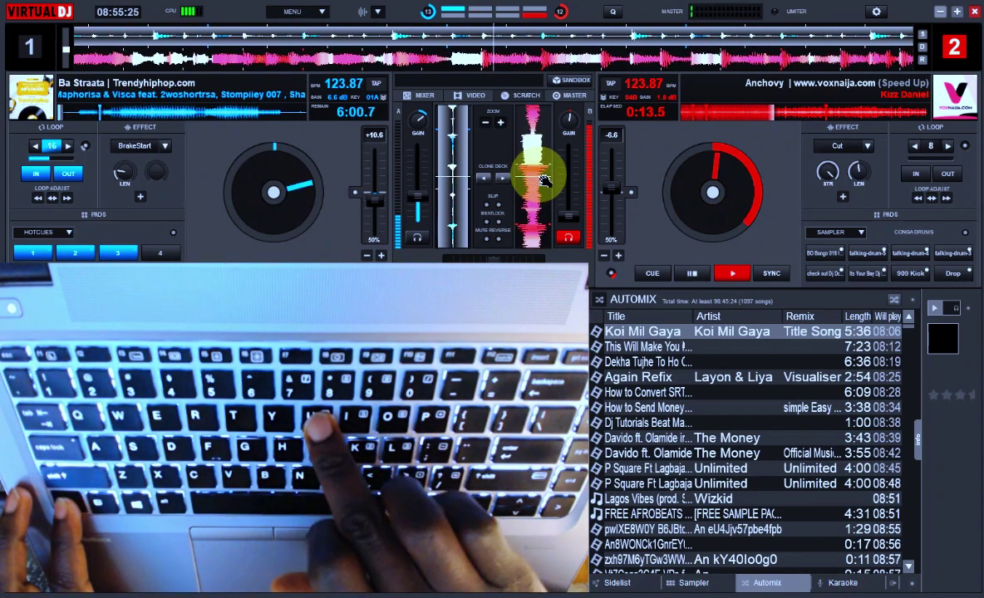
Perform scratches on deck 2 by chopping its volume down and up, ending with the volume raised
key("u")
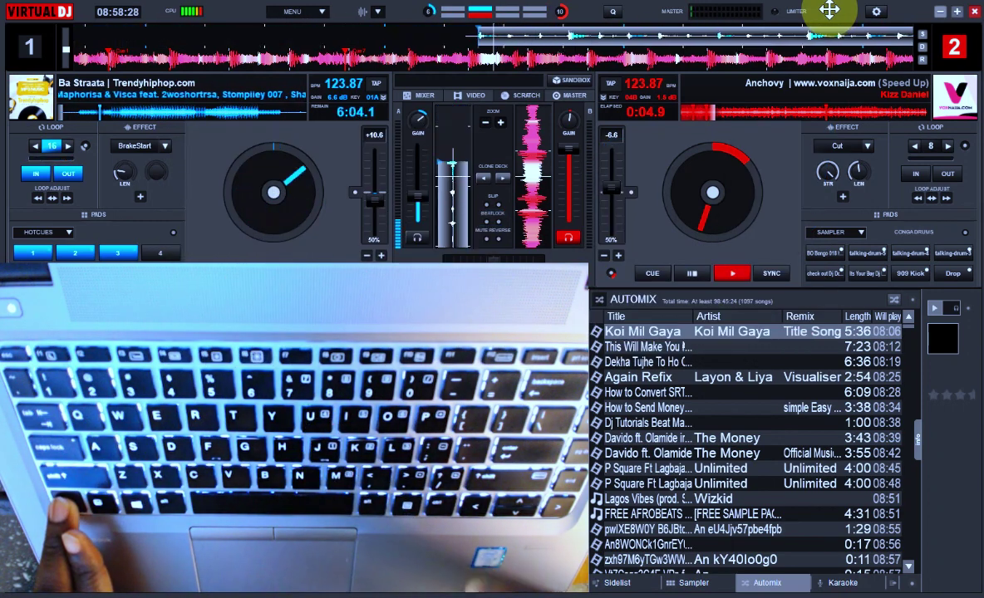
key("ctrl+u")
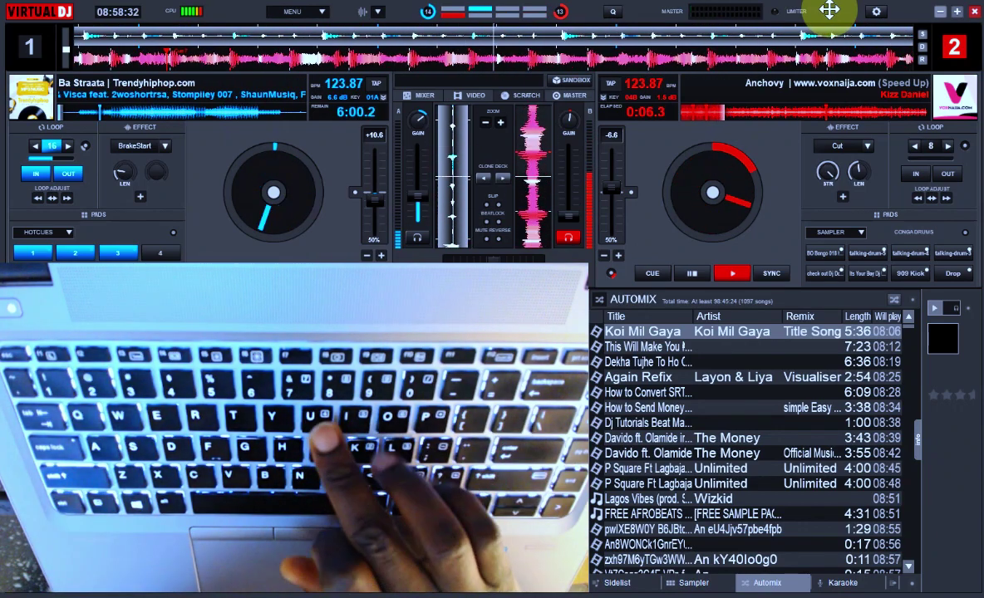
key("u")
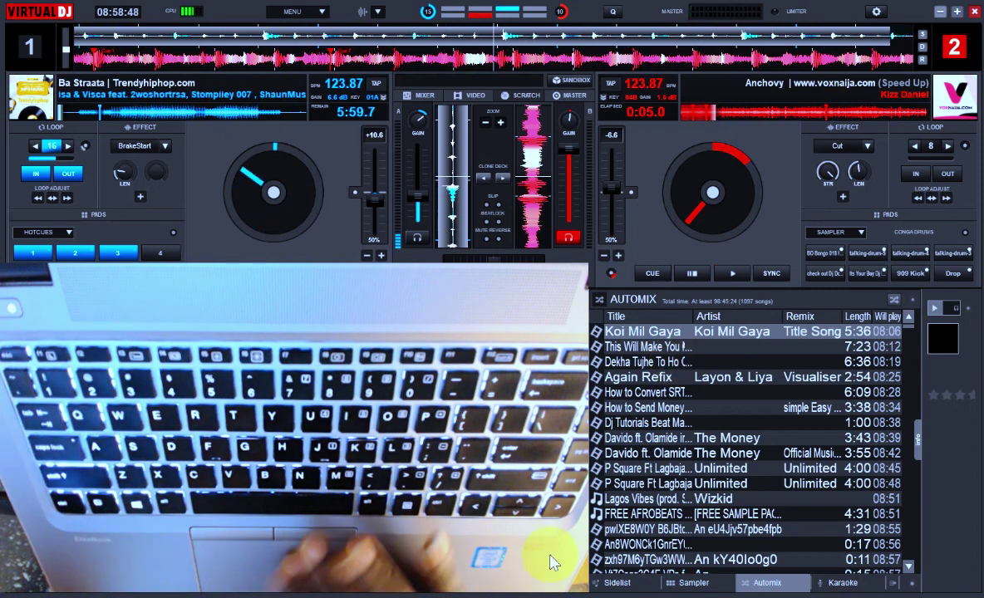
Switch to the Chrome browser and search Google for "DJ DON GENIUS"
key("alt+Tab")
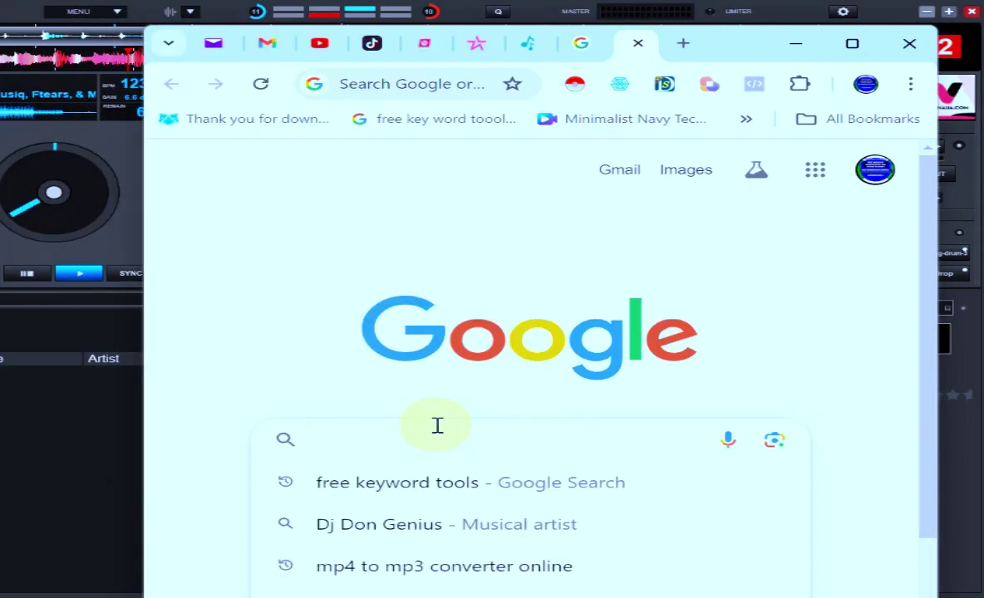
type("DJ DON")
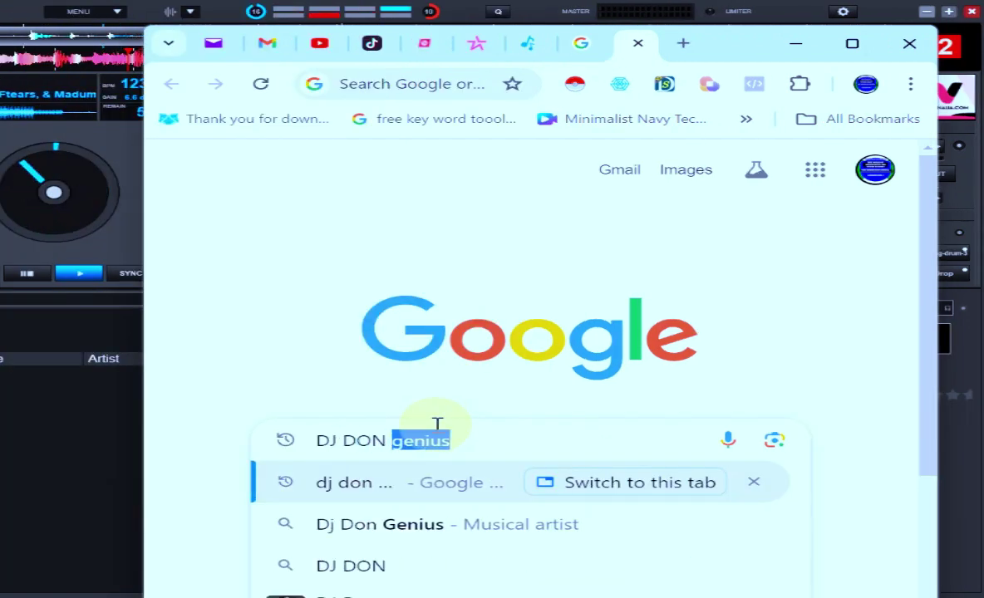
type("GENIU")
type("S")
key("Return")
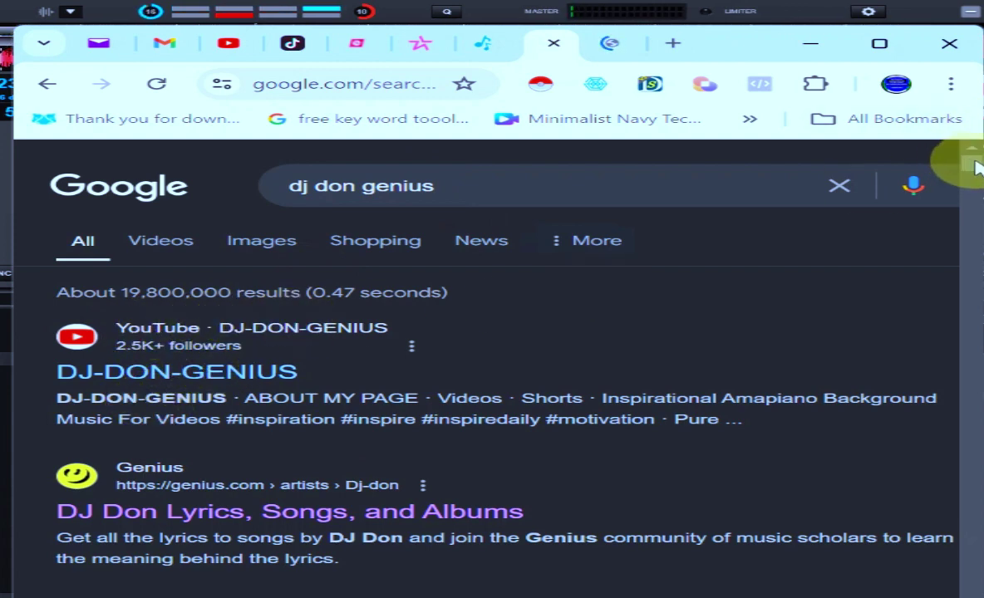
Examine the Google results for the artist's YouTube, music streaming and sample pack pages
scroll(976, 168, "down", 3)
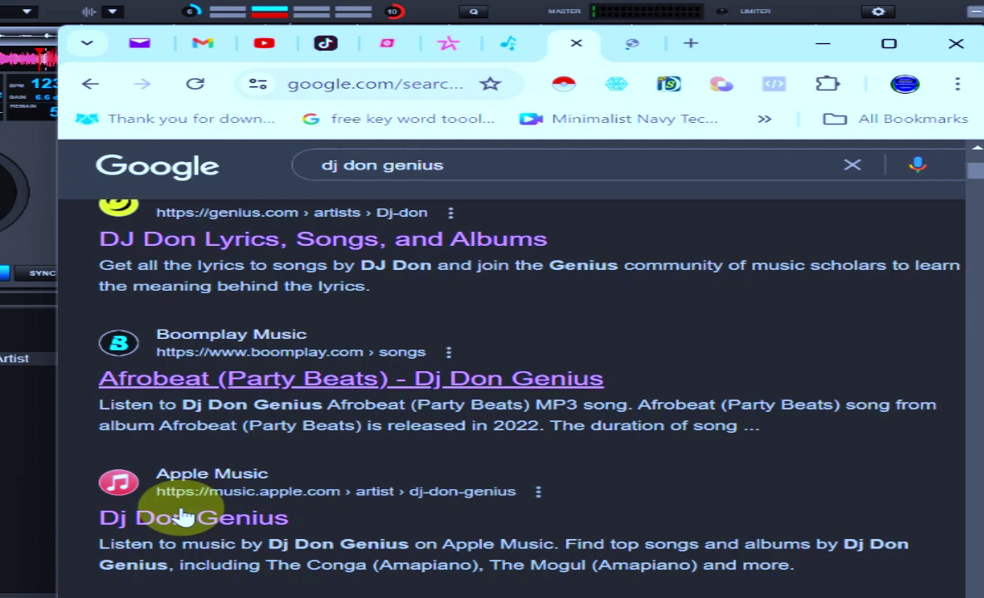
scroll(977, 209, "down", 5)
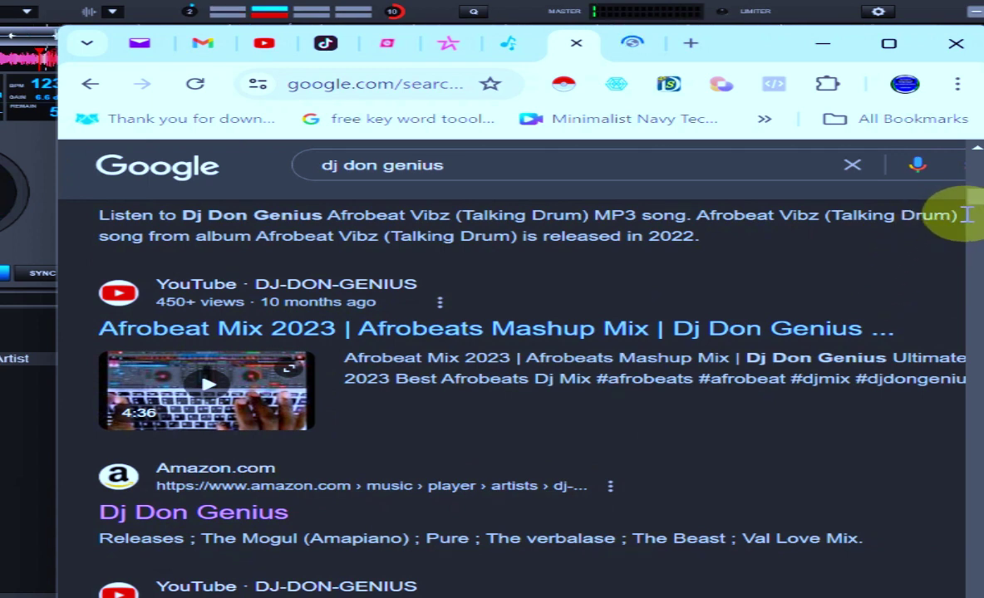
scroll(967, 215, "down", 5)
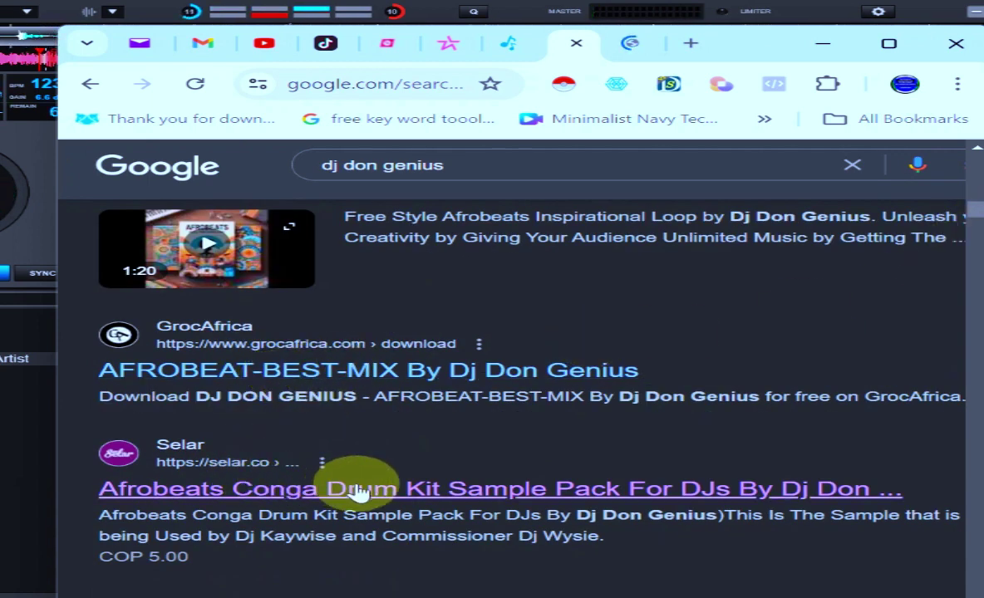
left_click(978, 283)
left_click(979, 283)
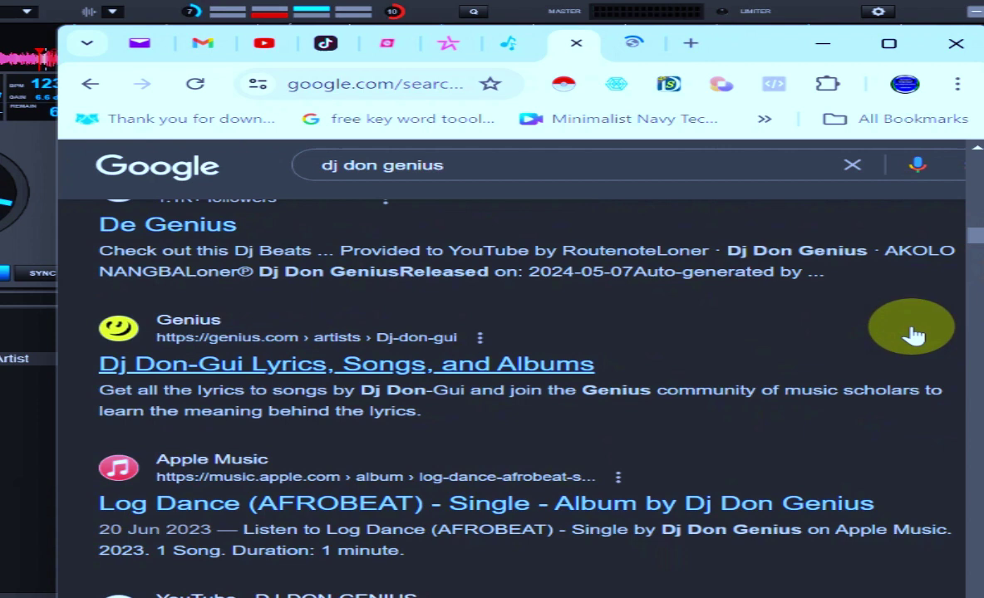
left_click(978, 283)
left_click(978, 283)
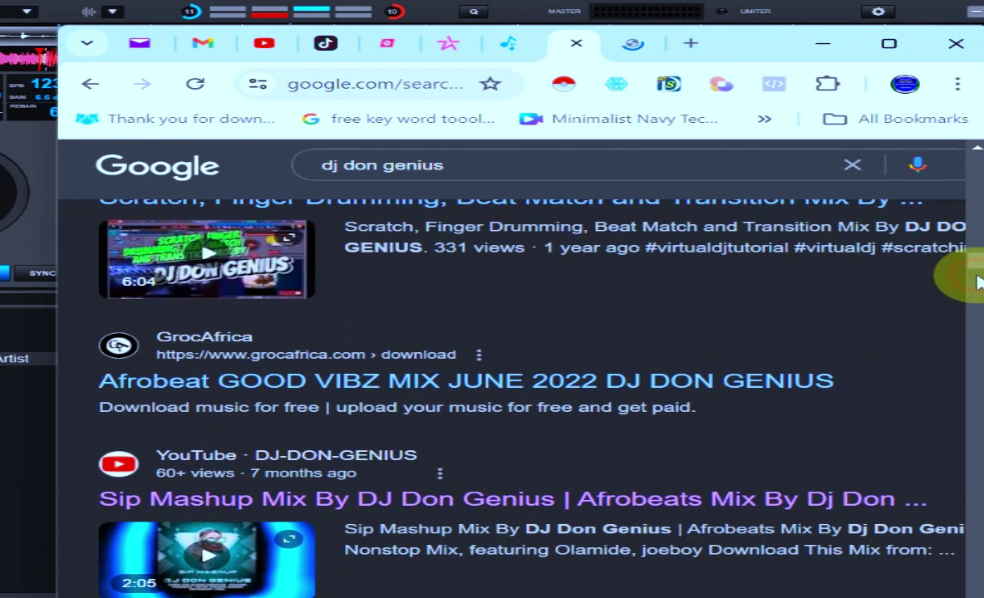
left_click(979, 283)
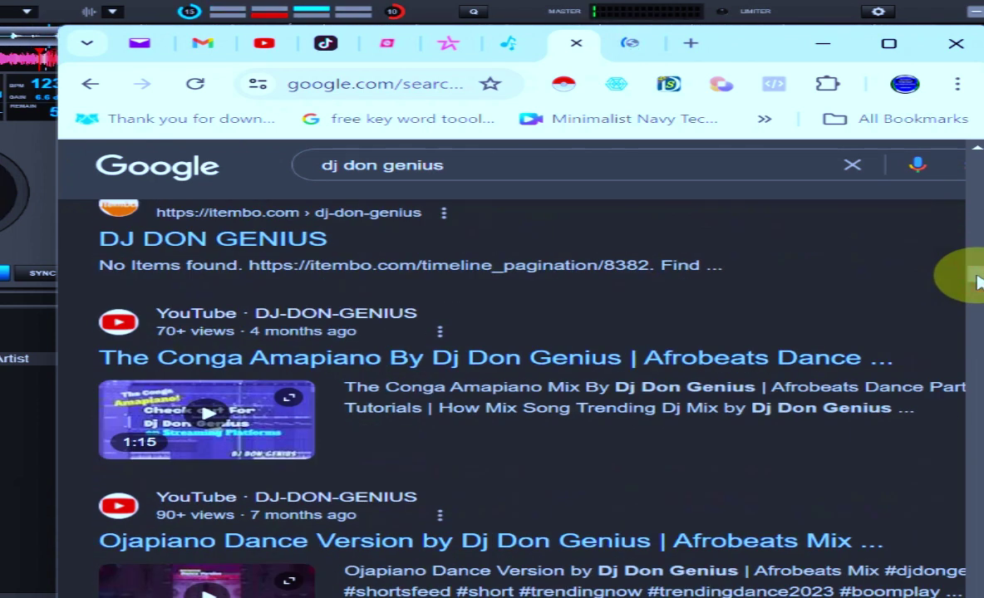
left_click(978, 283)
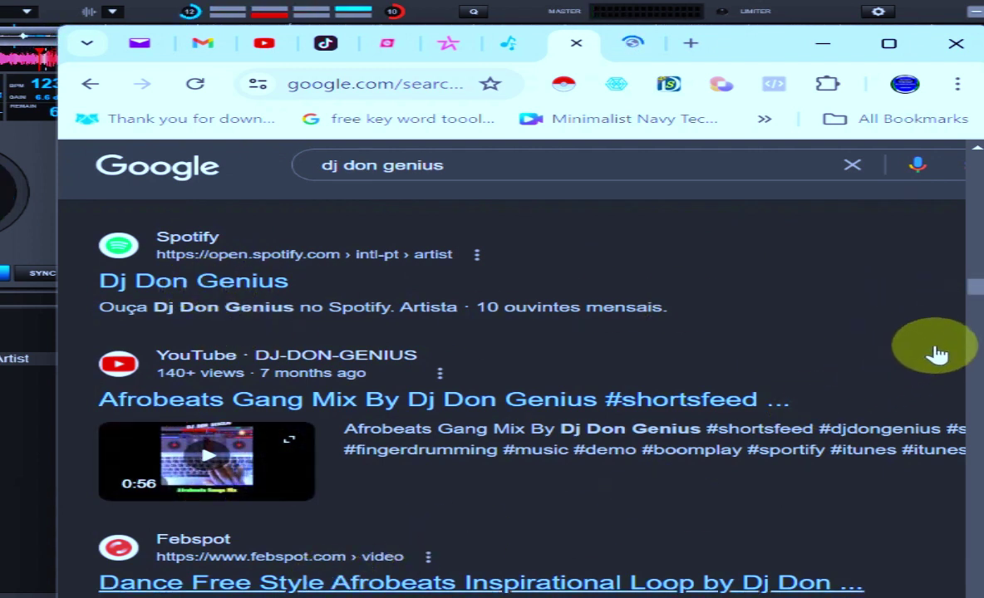
scroll(978, 316, "down", 5)
scroll(978, 326, "down", 5)
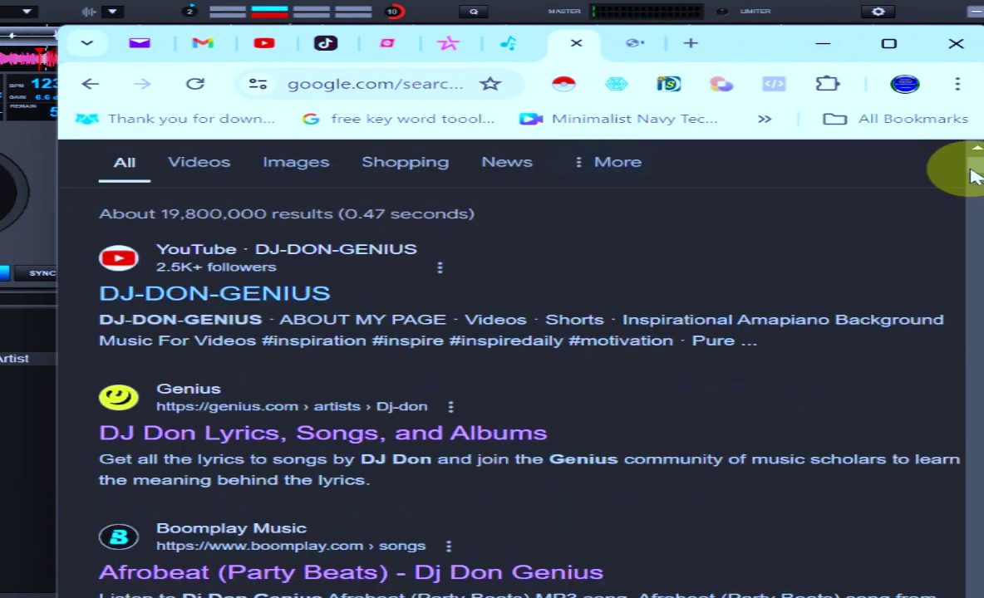
Maximize the browser window and review the artist's songs and profiles in the knowledge panel beside the results
left_click(885, 50)
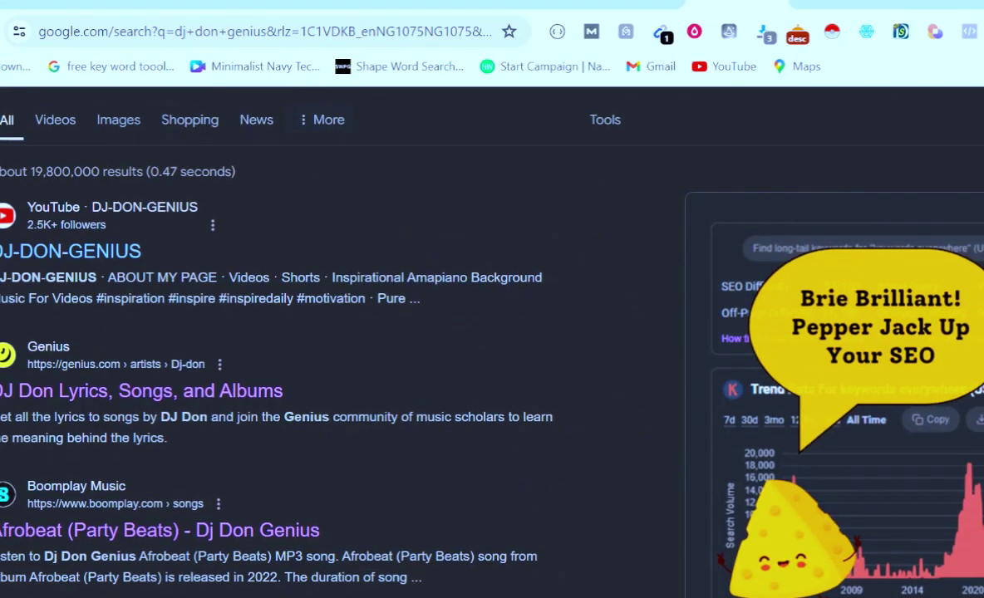
scroll(333, 349, "down", 8)
scroll(333, 349, "up", 1)
scroll(455, 345, "up", 1)
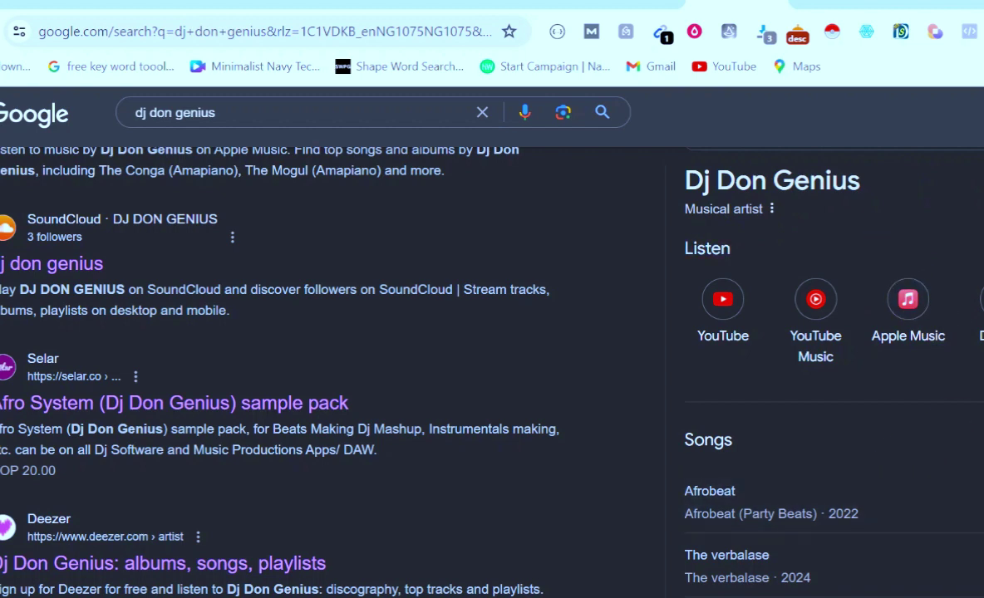
scroll(850, 372, "down", 3)
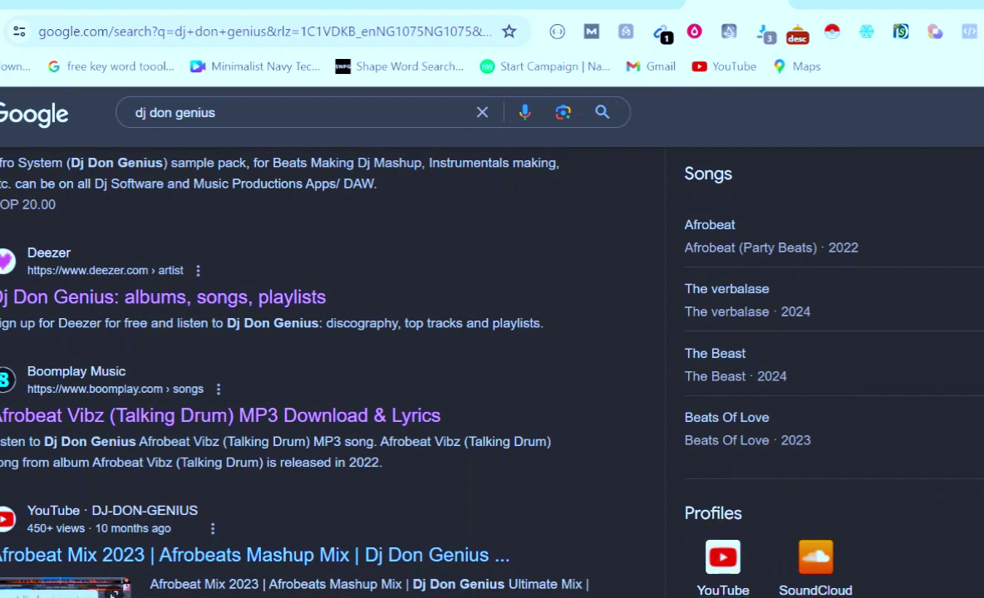
scroll(455, 345, "down", 1)
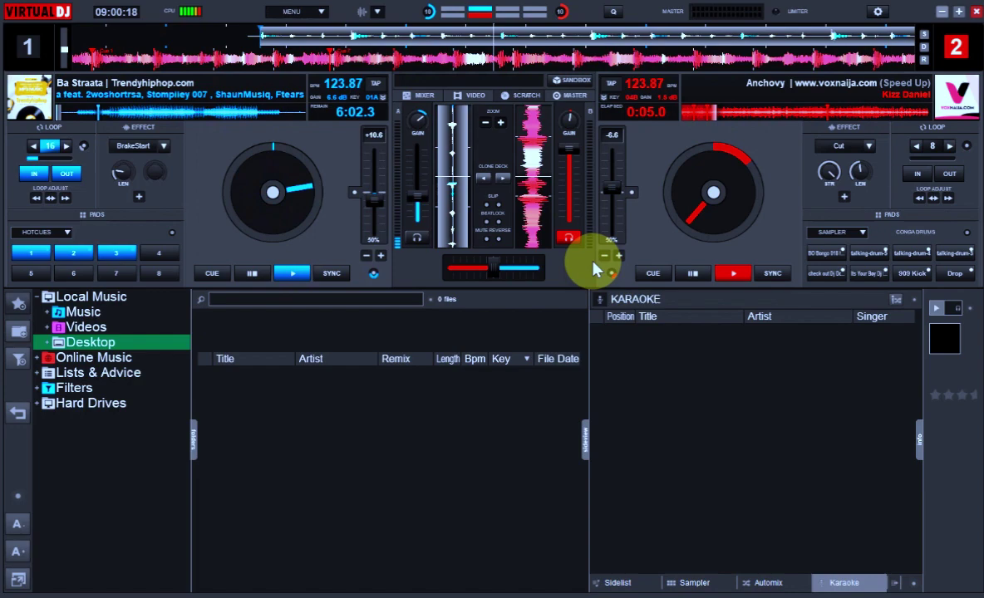
Return to VirtualDJ and show the Sidelist with deck 2 stopped
key("Tab")
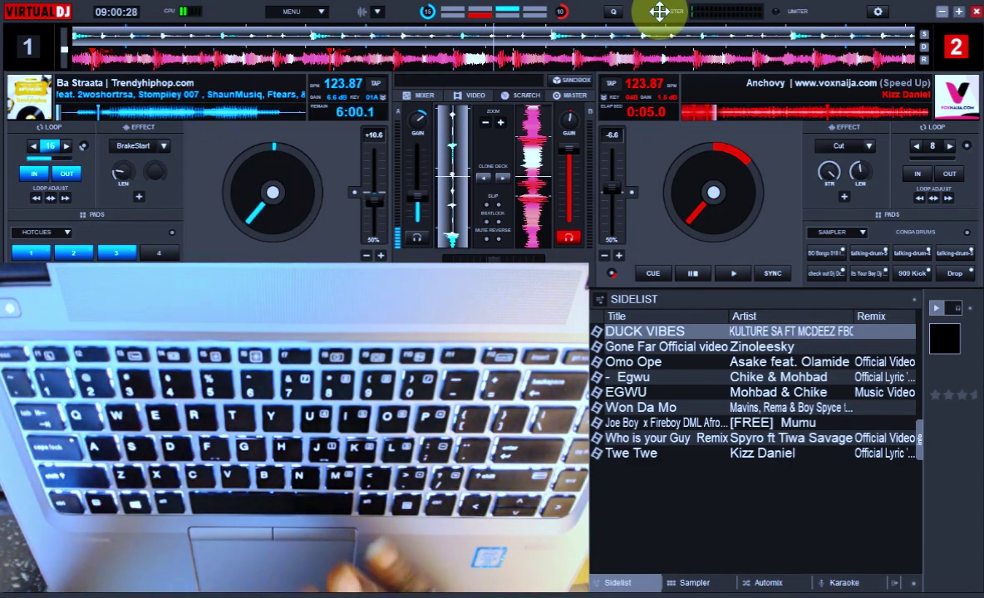
key("space")
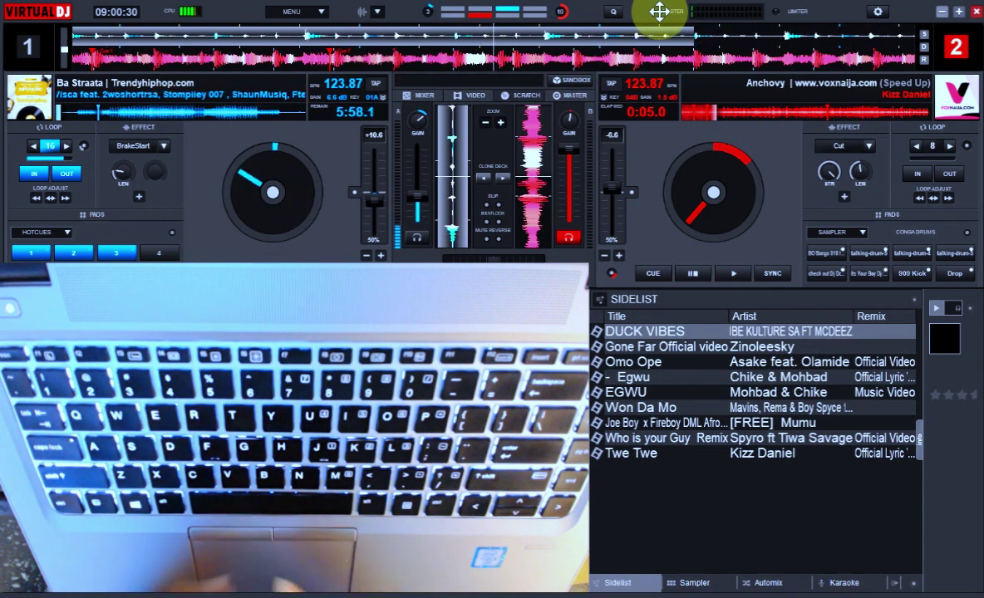